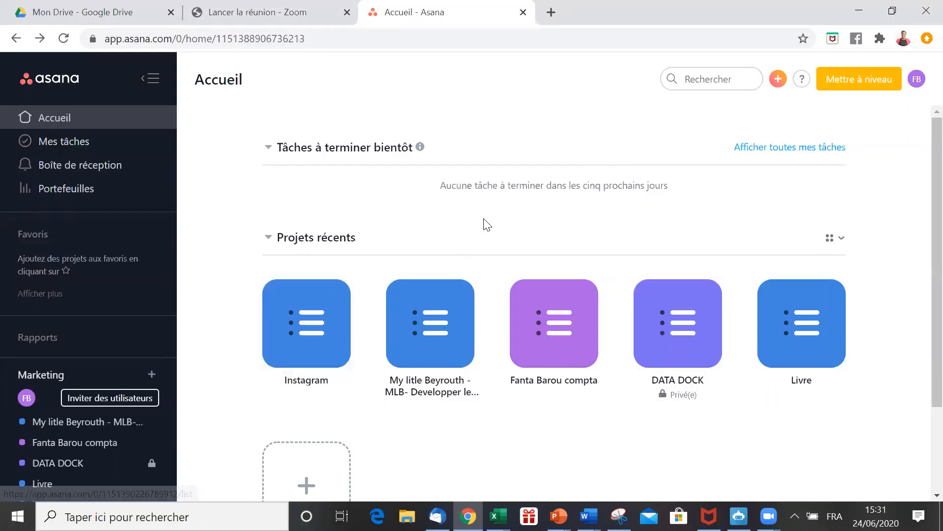
- Start a new project from the recent projects on the home page
{"action": "scroll", "coordinate": [484, 223], "scroll_direction": "down", "scroll_amount": 3}
{"action": "scroll", "coordinate": [472, 229], "scroll_direction": "up", "scroll_amount": 3}
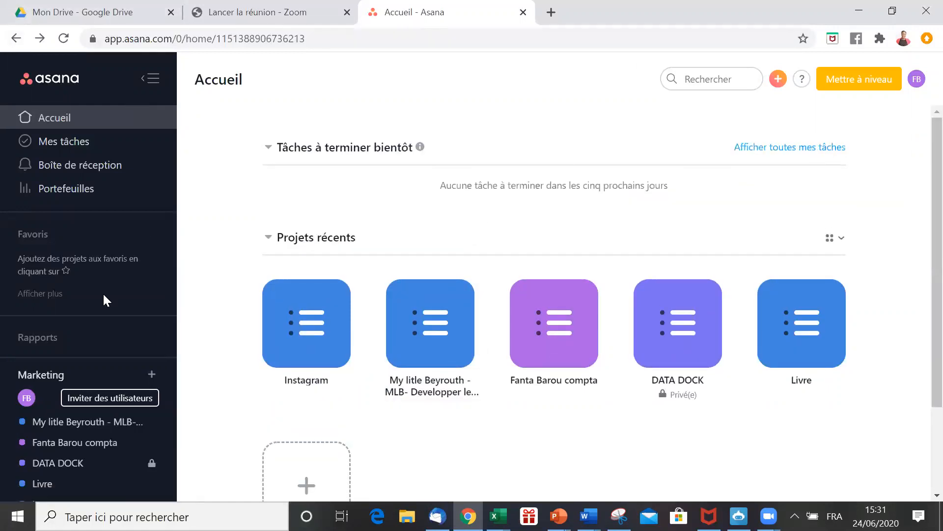
{"action": "scroll", "coordinate": [352, 236], "scroll_direction": "down", "scroll_amount": 3}
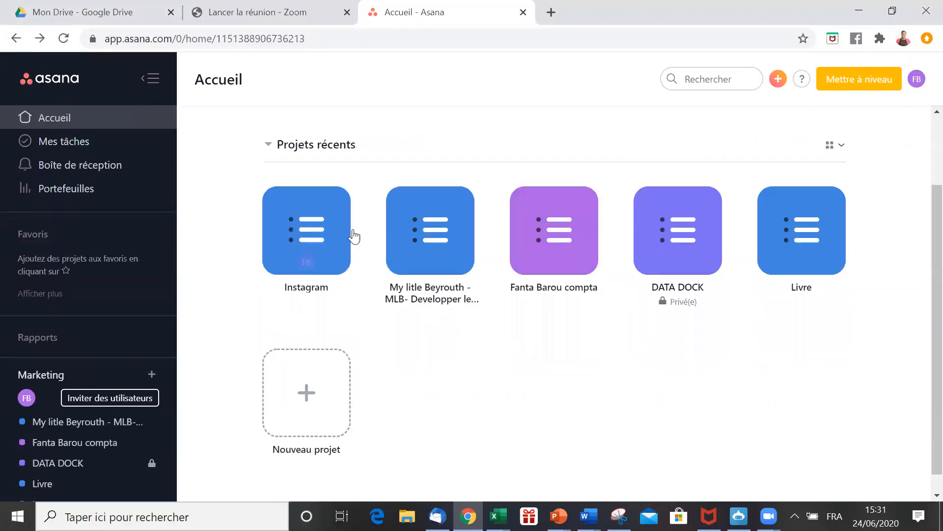
{"action": "left_click", "coordinate": [332, 355]}
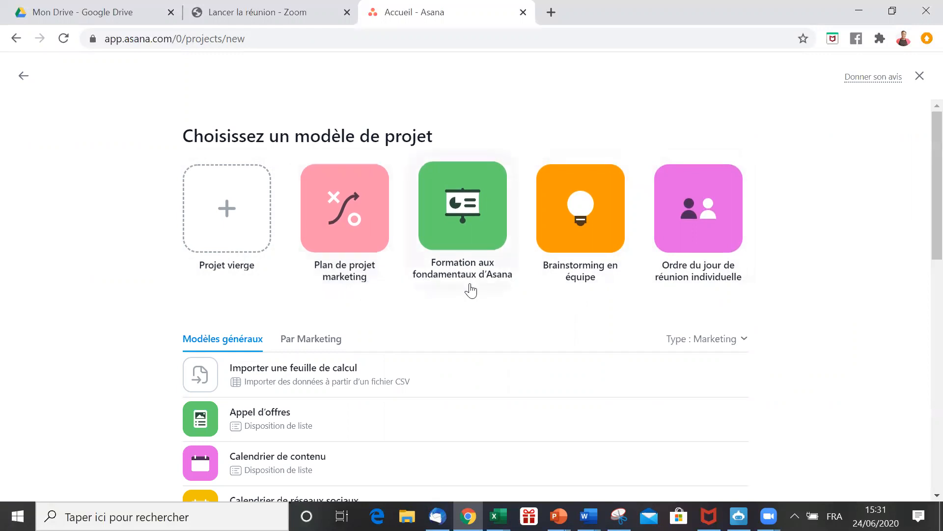
- Preview the Brainstorming en équipe template, look through its sample board, and return to the project templates
{"action": "left_click", "coordinate": [578, 269]}
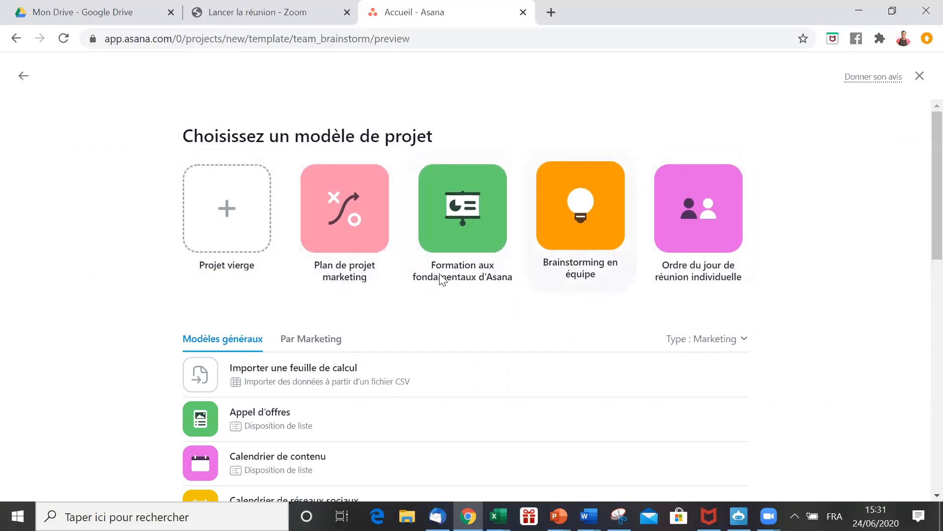
{"action": "scroll", "coordinate": [616, 281], "scroll_direction": "down", "scroll_amount": 2}
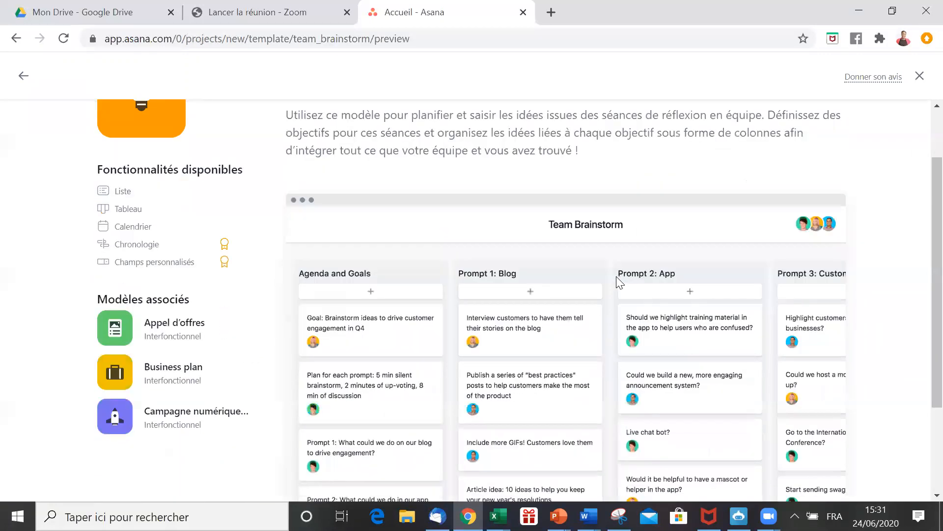
{"action": "scroll", "coordinate": [617, 283], "scroll_direction": "down", "scroll_amount": 2}
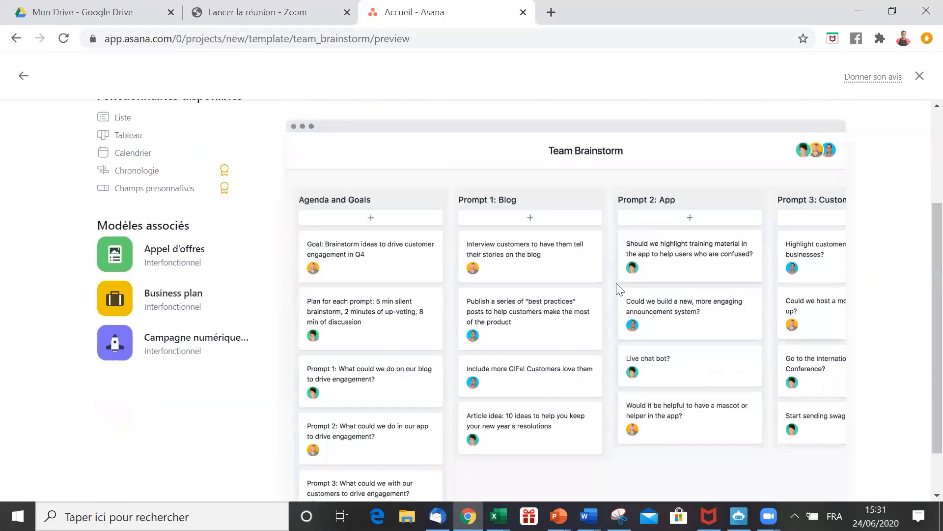
{"action": "scroll", "coordinate": [616, 288], "scroll_direction": "down", "scroll_amount": 2}
{"action": "scroll", "coordinate": [616, 283], "scroll_direction": "up", "scroll_amount": 5}
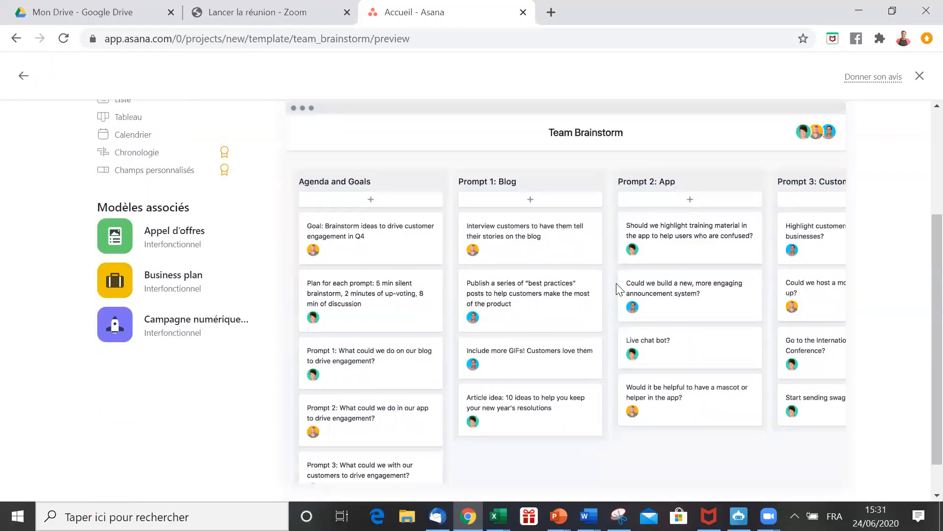
{"action": "left_click", "coordinate": [22, 79]}
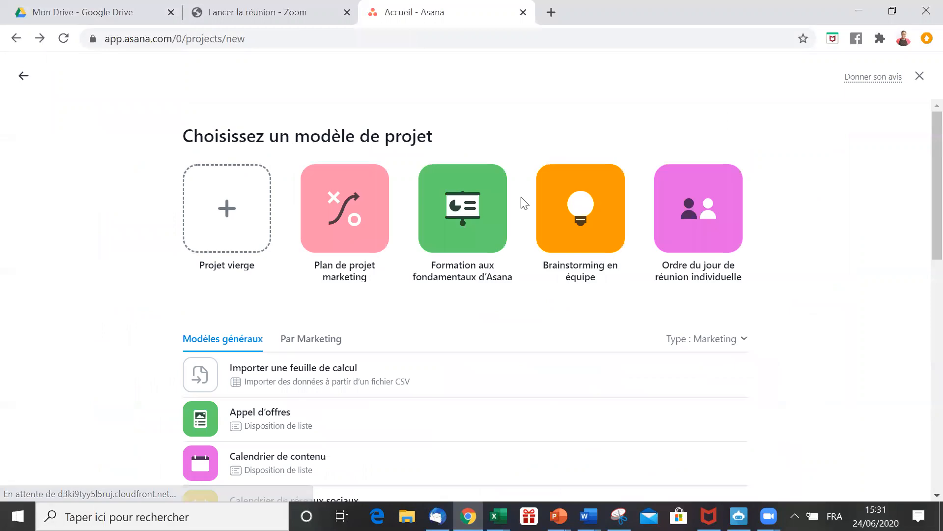
- Create a blank project named "Challenge 100 Jours 1 video par jour" with Tableau as its default view
{"action": "left_click", "coordinate": [201, 225]}
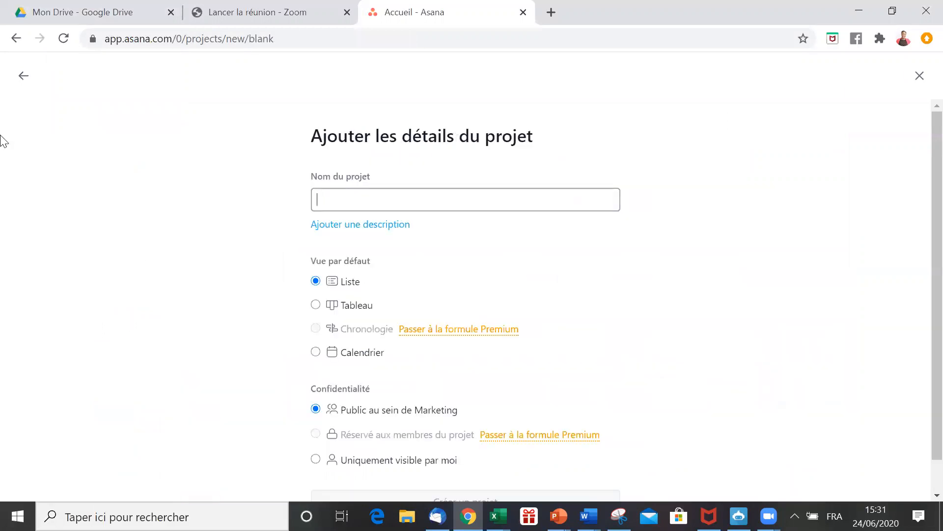
{"action": "type", "text": "Y"}
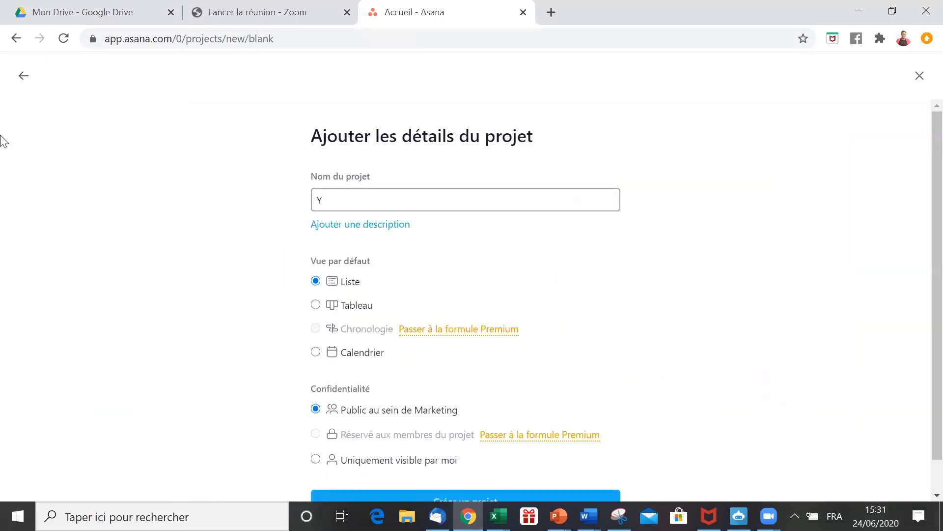
{"action": "key", "text": "BackSpace"}
{"action": "type", "text": "Cha"}
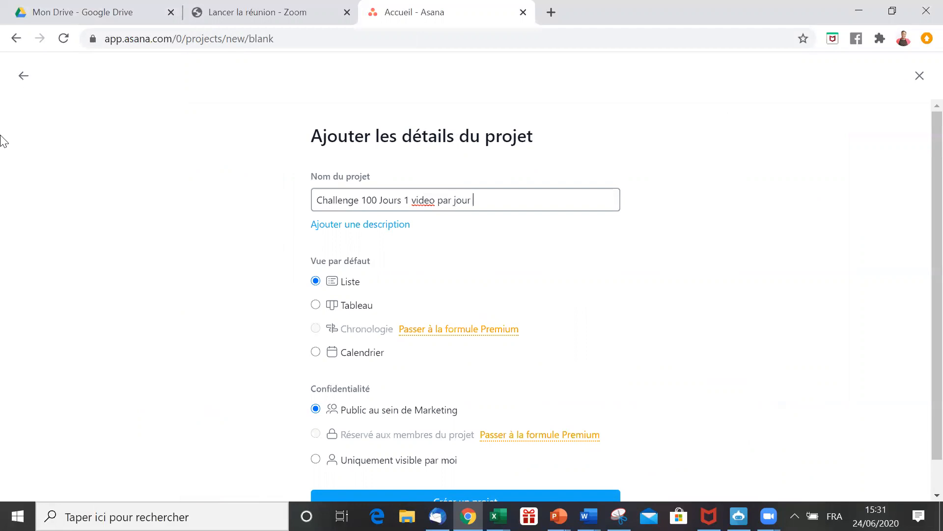
{"action": "scroll", "coordinate": [90, 444], "scroll_direction": "down", "scroll_amount": 1}
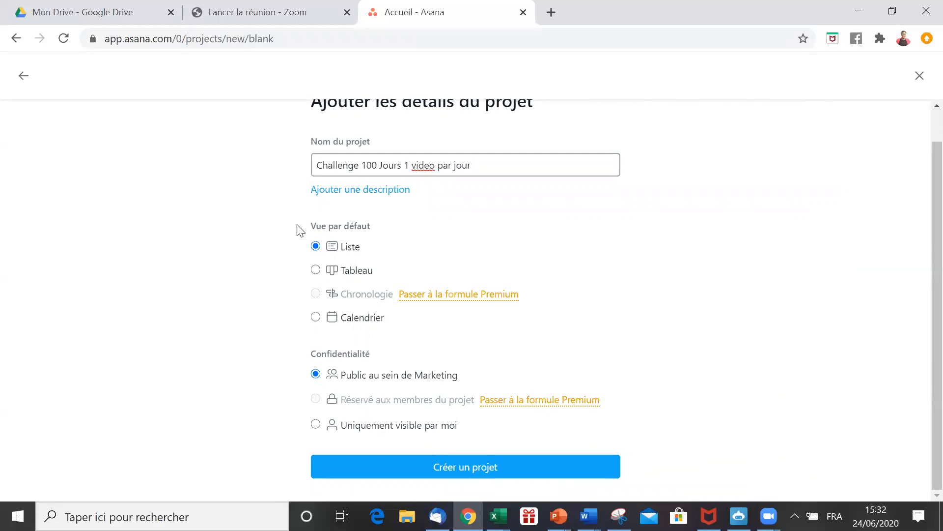
{"action": "left_click", "coordinate": [316, 269]}
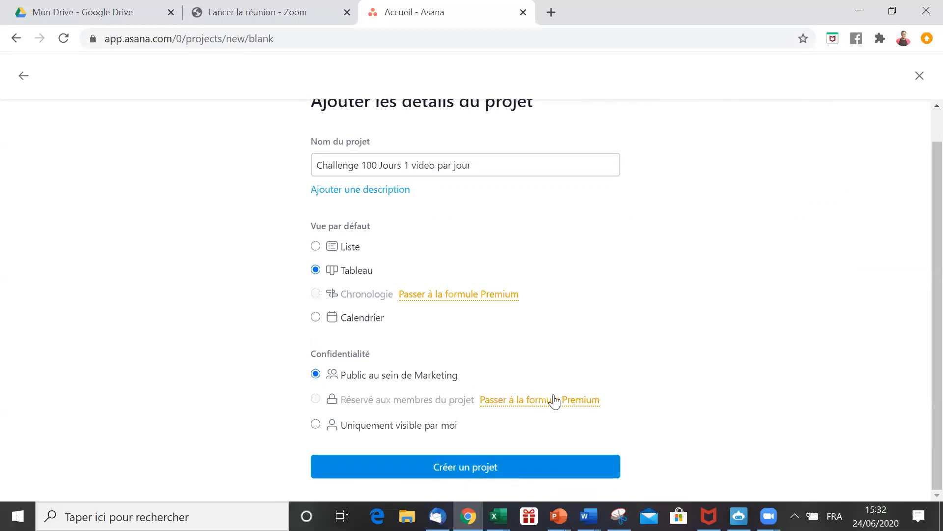
{"action": "left_click", "coordinate": [499, 473]}
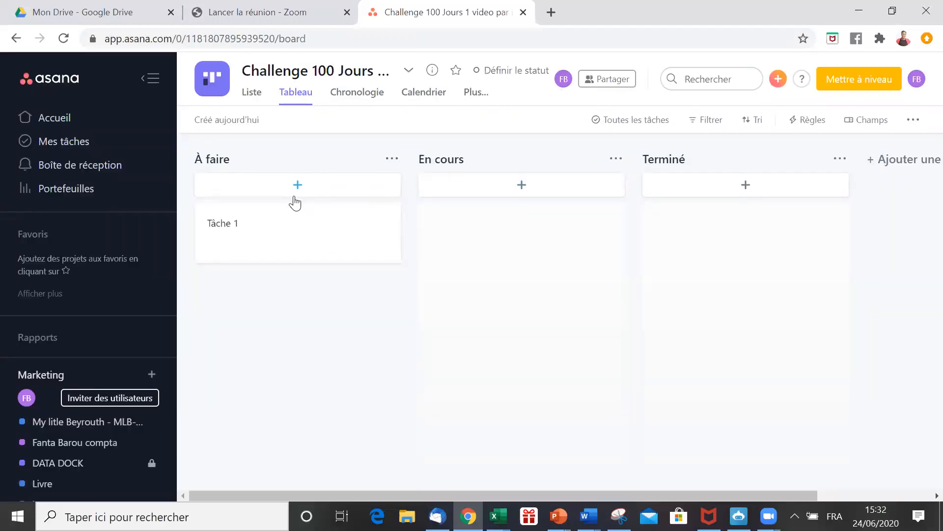
- Add a task named "Tourner 8 videos youtube" to the À faire column
{"action": "mouse_move", "coordinate": [240, 266]}
{"action": "left_click", "coordinate": [308, 190]}
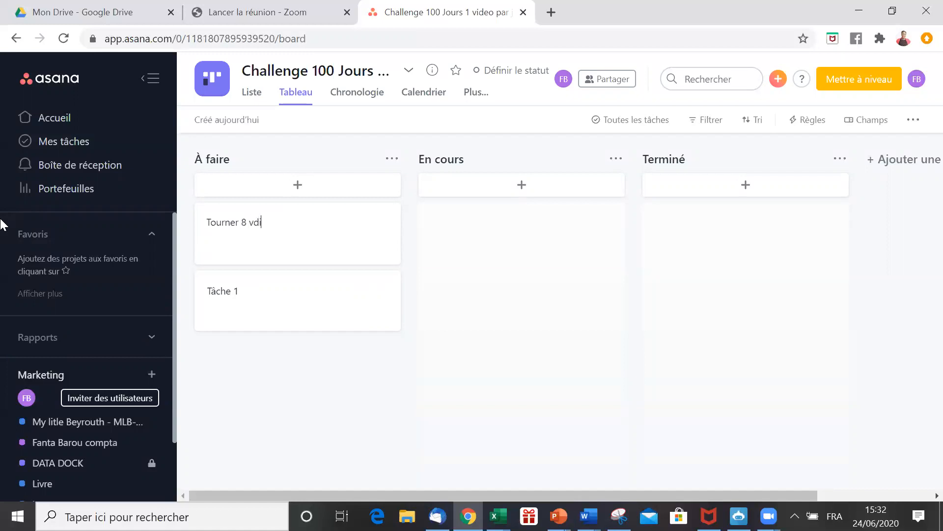
{"action": "type", "text": "s youtube"}
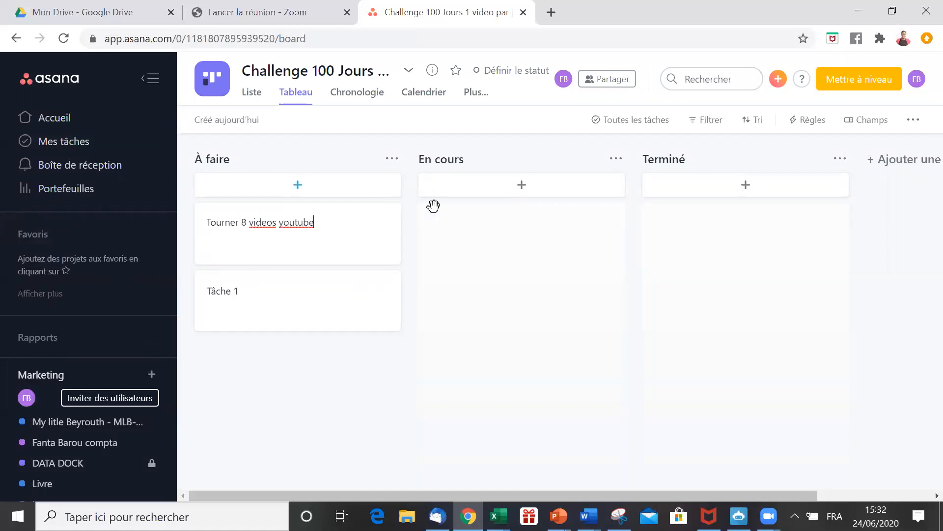
{"action": "left_click", "coordinate": [444, 254]}
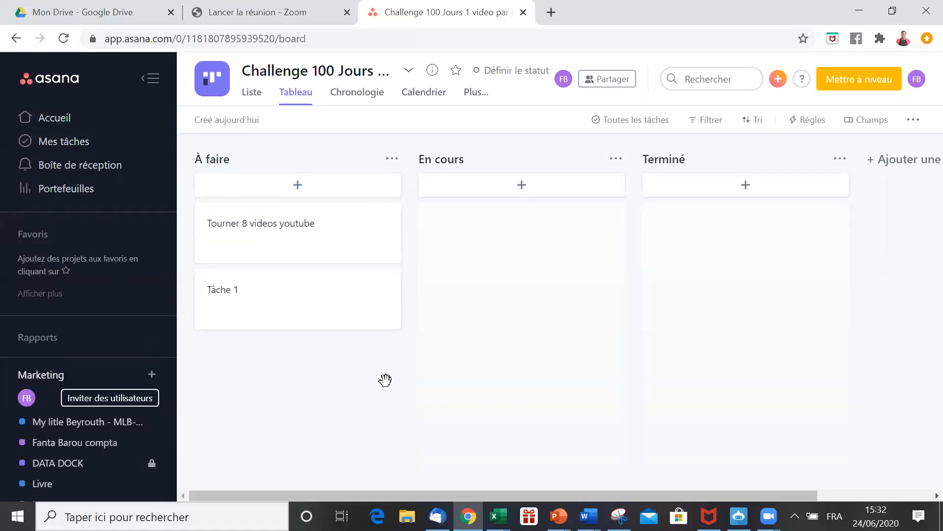
- Set the due date of the Tourner 8 videos youtube task to 24 June 2020
{"action": "left_click", "coordinate": [383, 219]}
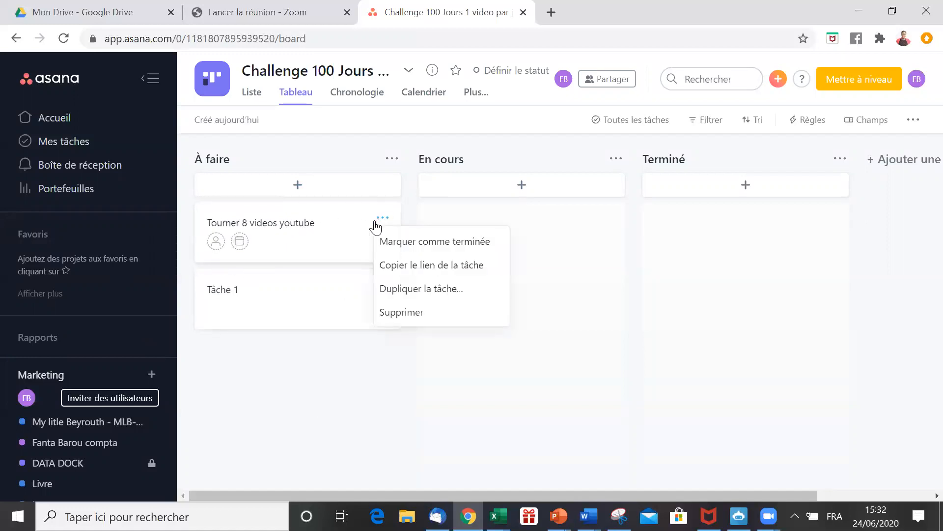
{"action": "left_click", "coordinate": [252, 246]}
{"action": "left_click", "coordinate": [252, 245]}
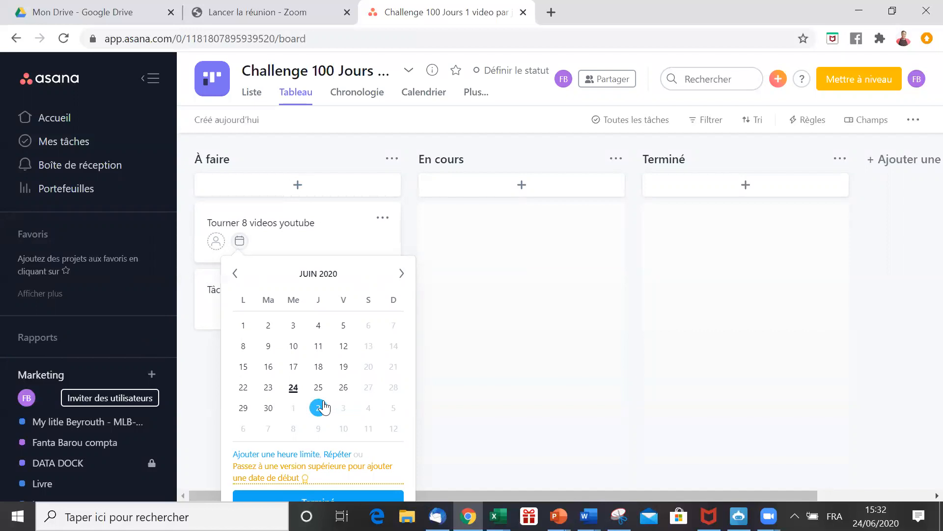
{"action": "left_click", "coordinate": [294, 388]}
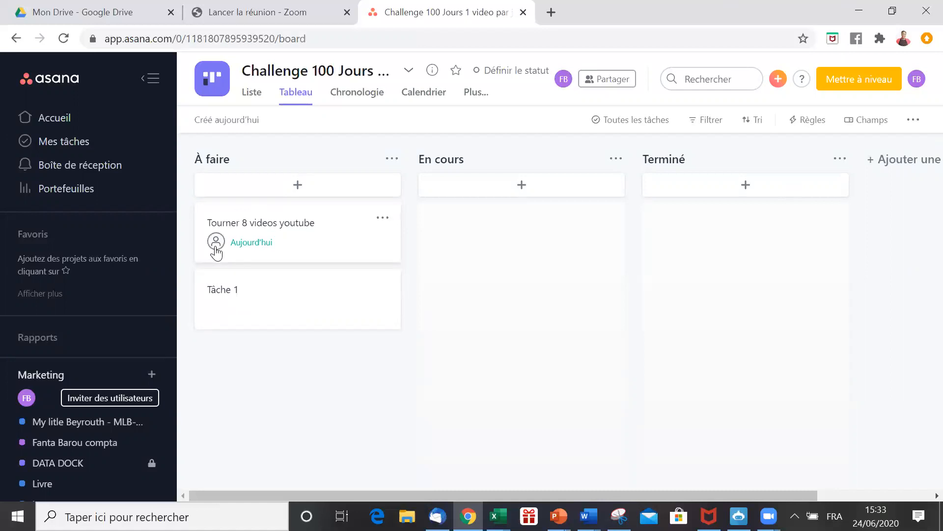
- Add a task named "Monter Mino video" to the À faire column
{"action": "left_click", "coordinate": [296, 187]}
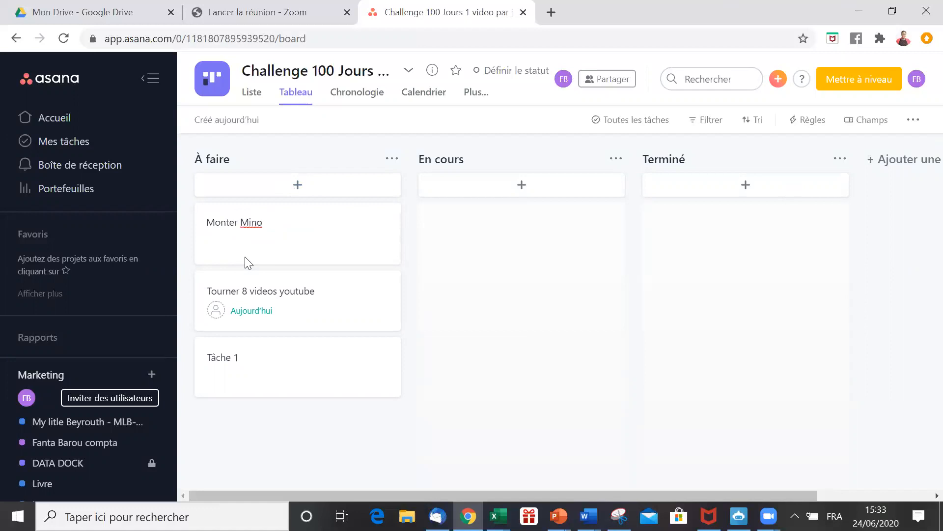
{"action": "left_click", "coordinate": [506, 290]}
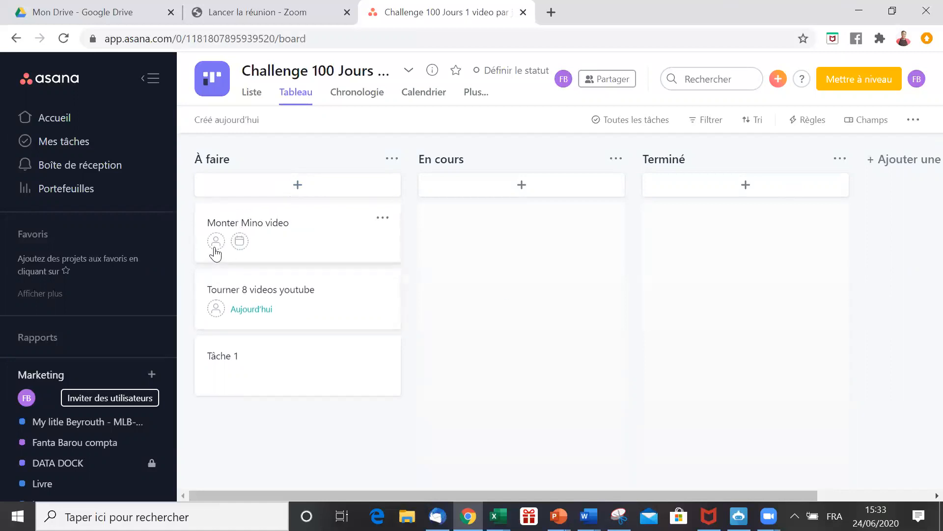
- Try to invite mino.video by e-mail as the assignee of the Monter Mino video task
{"action": "left_click", "coordinate": [215, 244]}
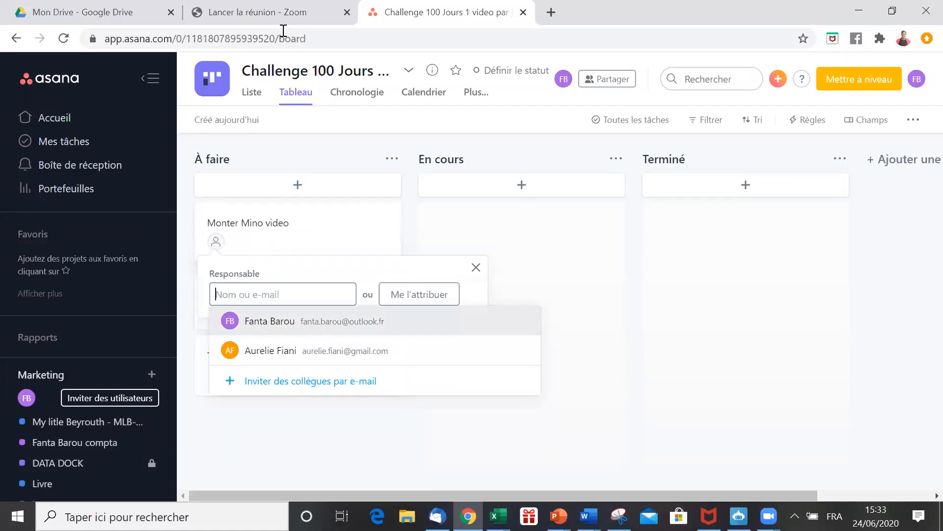
{"action": "type", "text": "mino.video"}
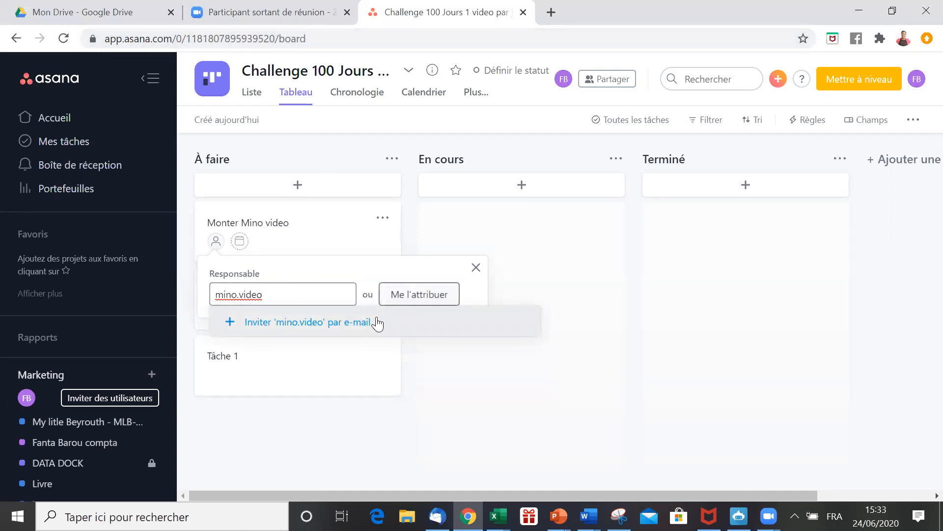
{"action": "left_click", "coordinate": [339, 335]}
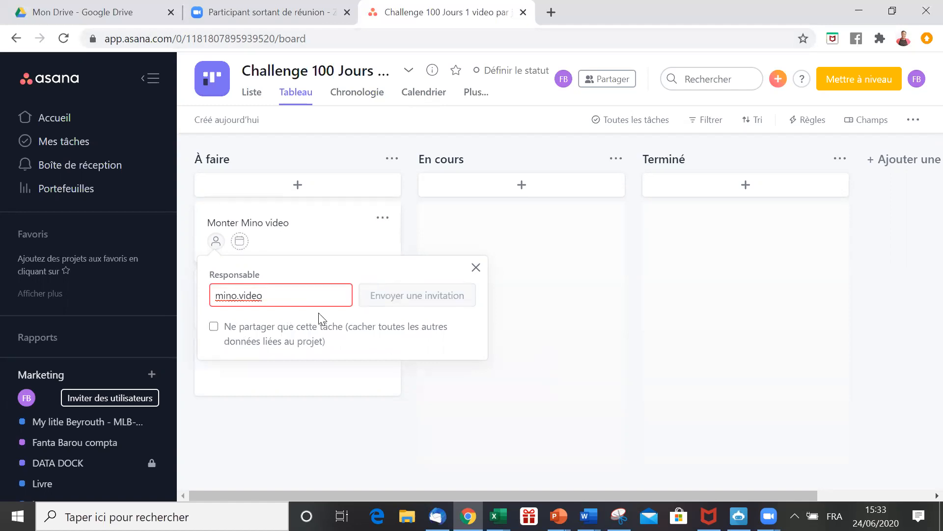
{"action": "left_click", "coordinate": [478, 269]}
{"action": "left_click", "coordinate": [477, 268]}
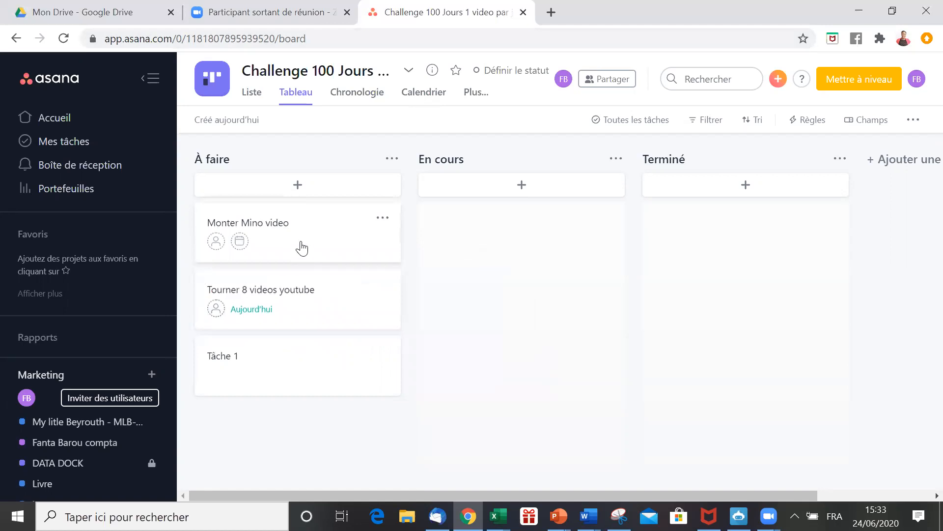
- Set the Monter Mino video task's due date to 26 June 2020 and move it to the Terminé column
{"action": "left_click", "coordinate": [240, 241]}
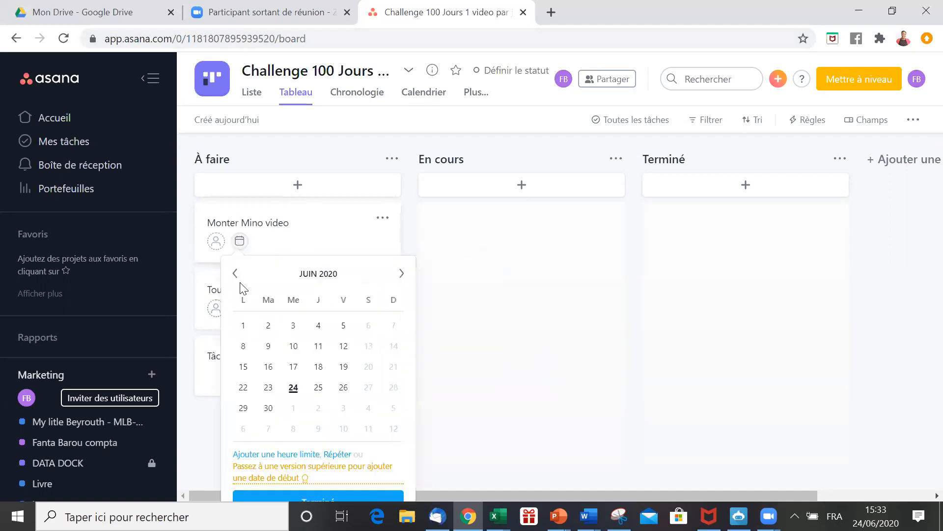
{"action": "left_click", "coordinate": [343, 387]}
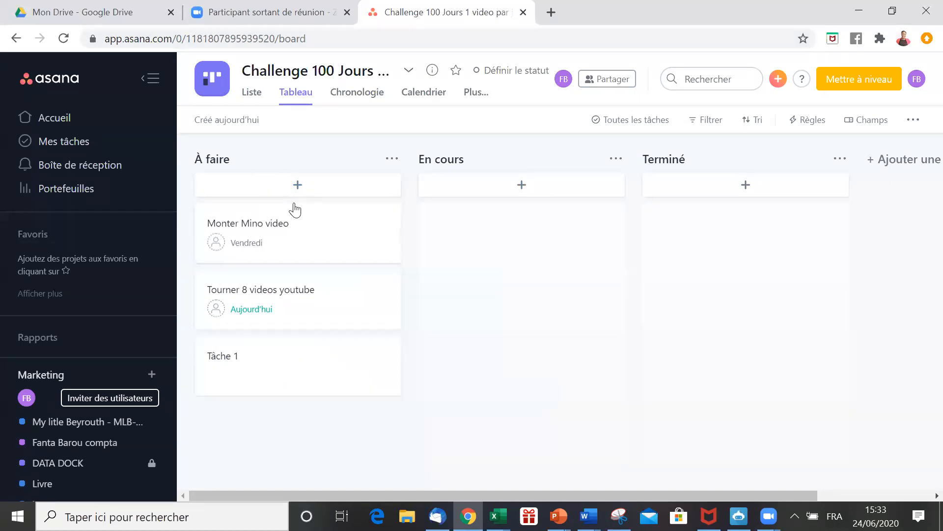
{"action": "left_click_drag", "start_coordinate": [264, 248], "coordinate": [713, 237]}
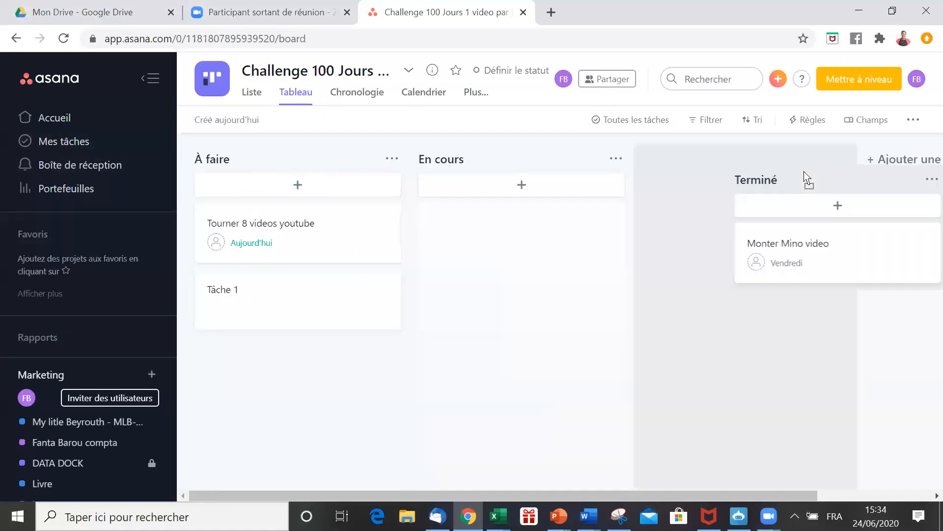
- Filter the board to Tâches non terminées and look at the filter options for completed tasks
{"action": "left_click", "coordinate": [699, 126]}
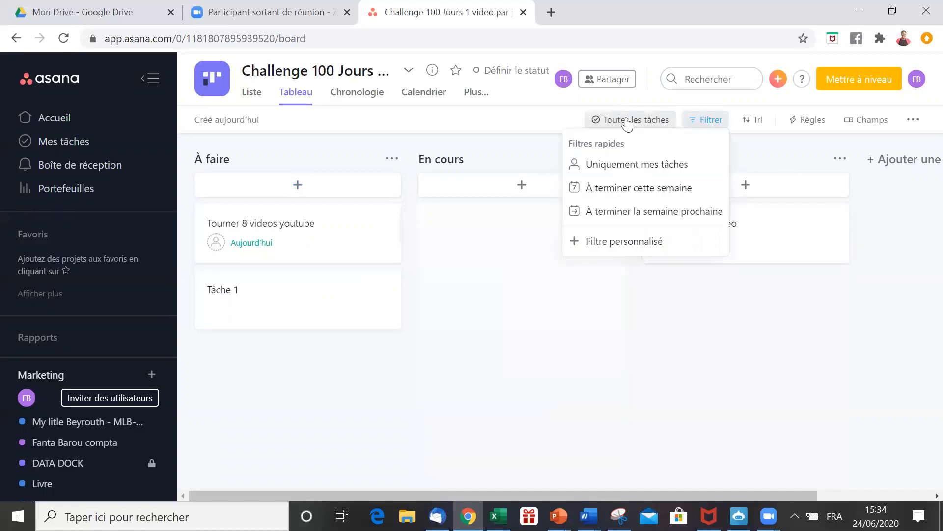
{"action": "left_click", "coordinate": [627, 122]}
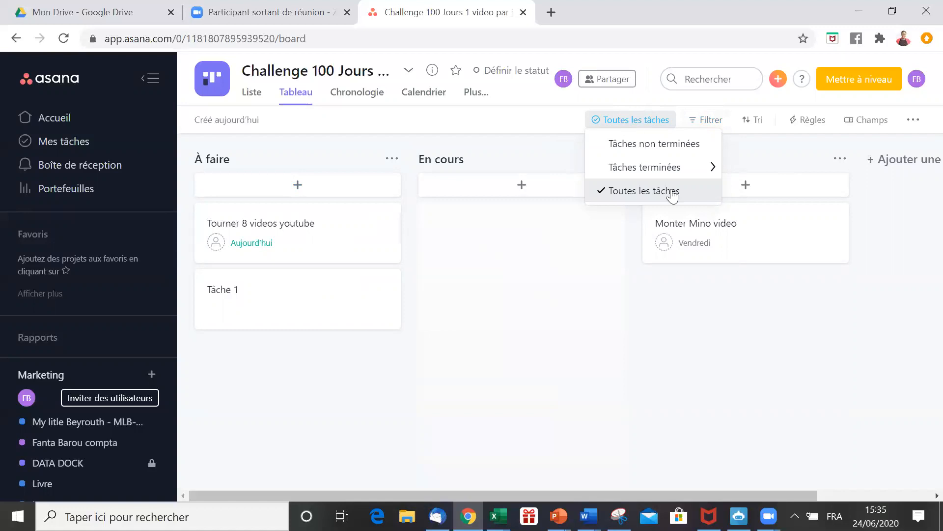
{"action": "left_click", "coordinate": [653, 153]}
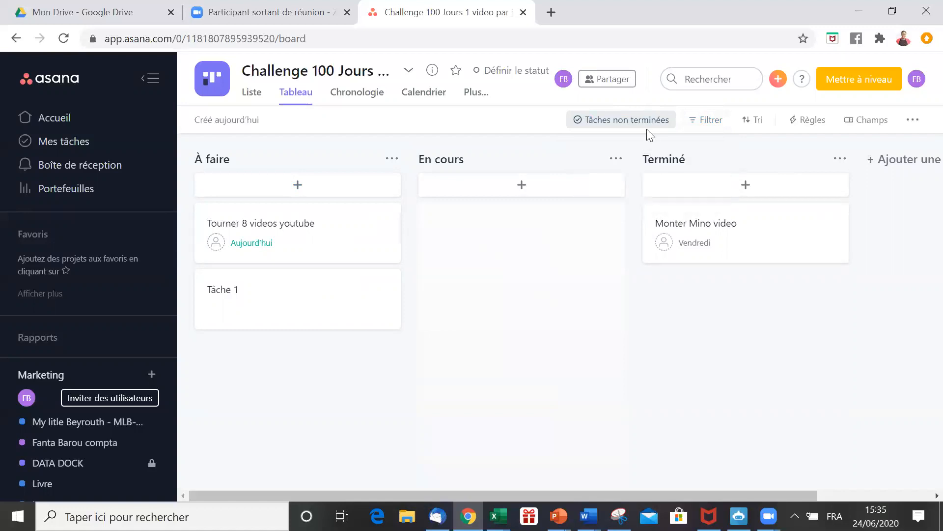
{"action": "left_click", "coordinate": [646, 128]}
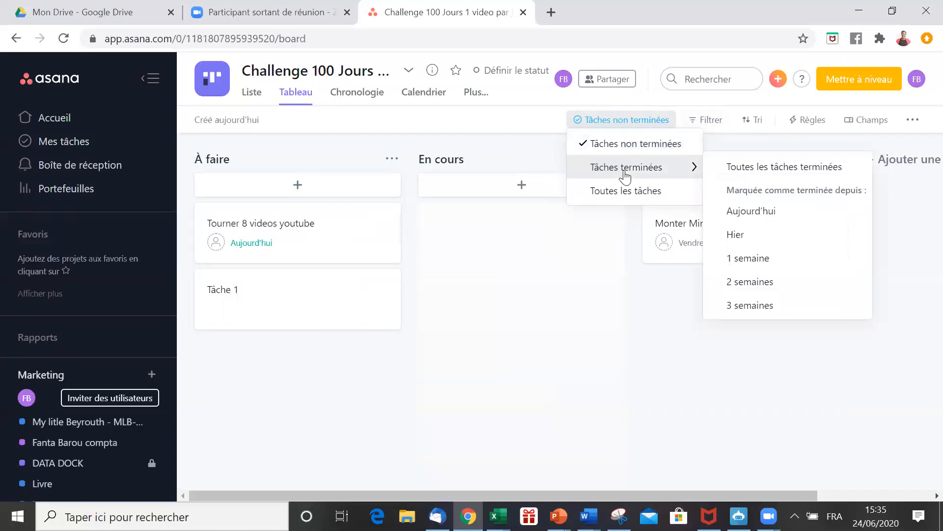
- View the project's tasks as a list and open its Chronologie view
{"action": "left_click", "coordinate": [260, 105]}
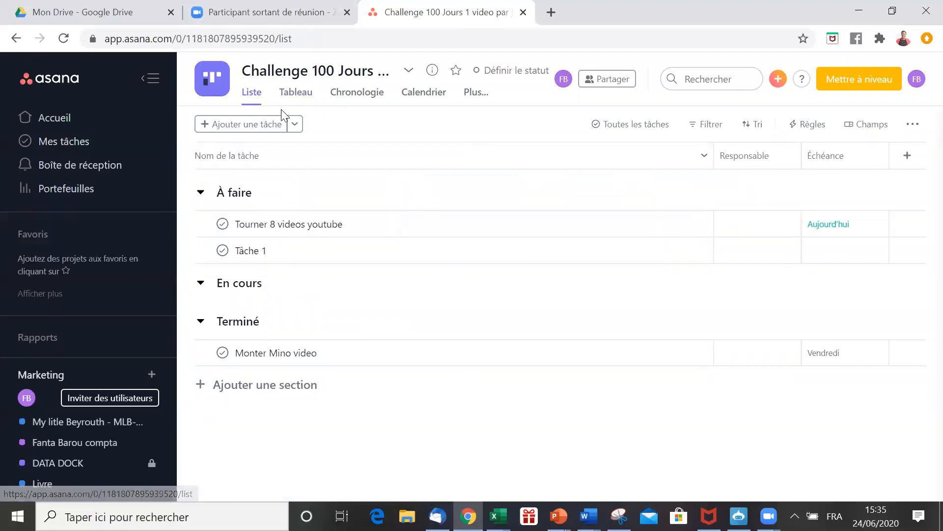
{"action": "left_click", "coordinate": [360, 105]}
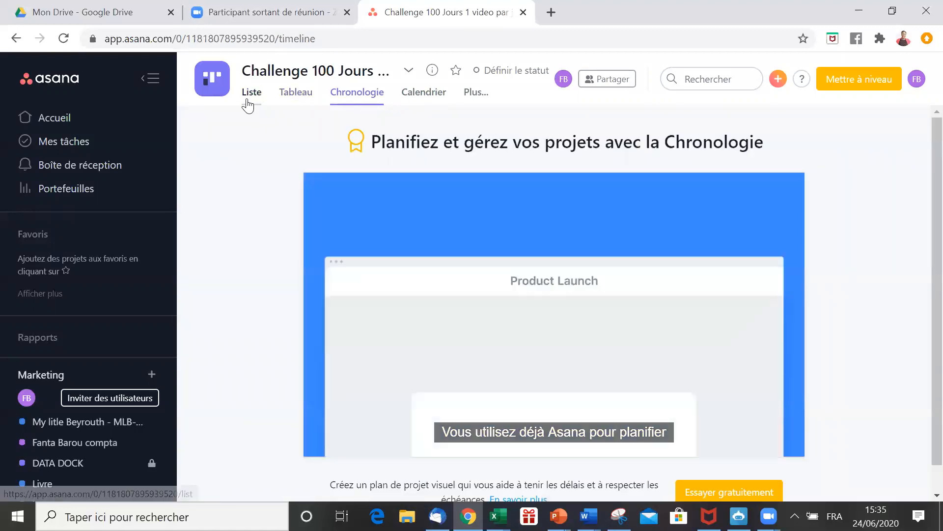
- Return to the project's task list and look at the details of Tourner 8 videos youtube and Tâche 1
{"action": "left_click", "coordinate": [253, 99]}
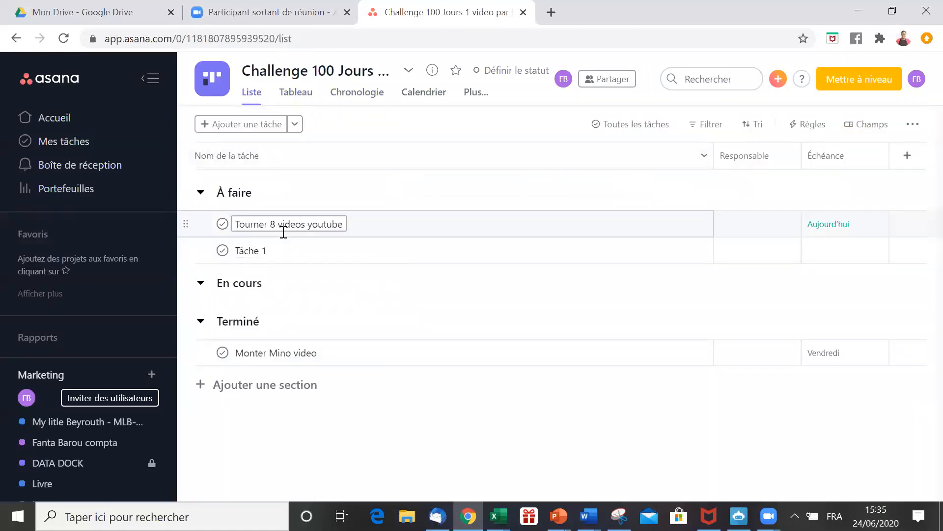
{"action": "left_click", "coordinate": [753, 222]}
{"action": "left_click", "coordinate": [684, 223]}
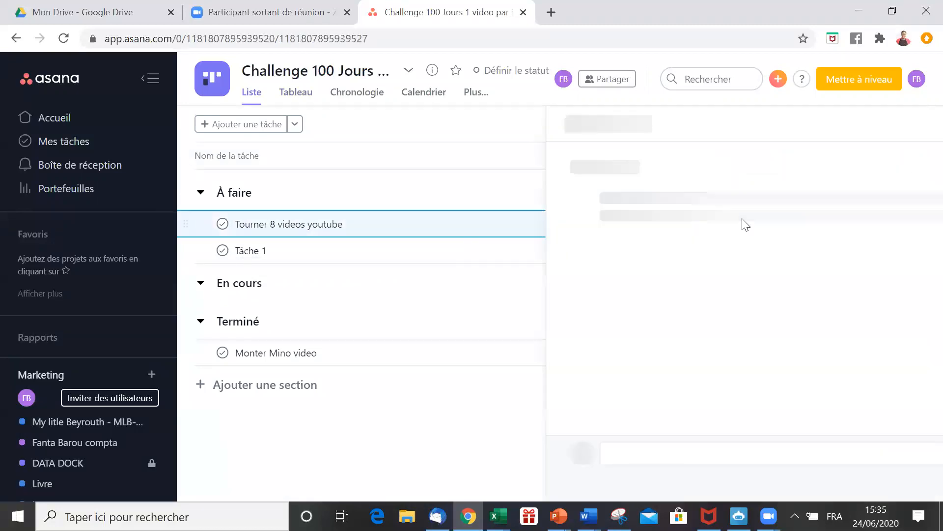
{"action": "left_click", "coordinate": [435, 283]}
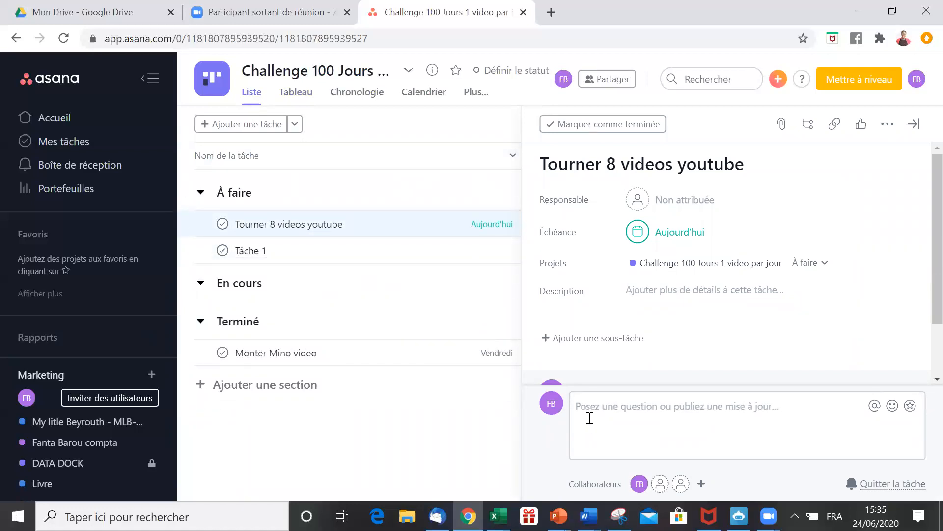
{"action": "left_click", "coordinate": [617, 417]}
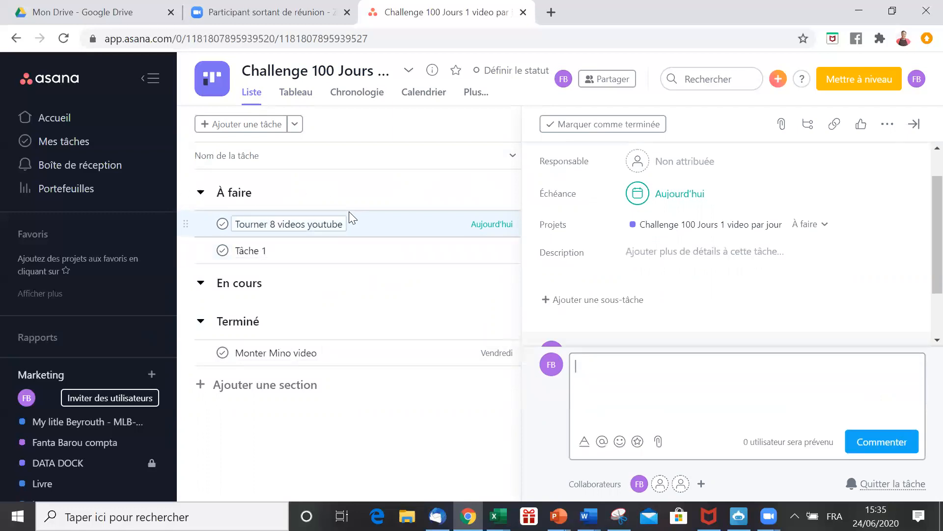
{"action": "left_click", "coordinate": [343, 257]}
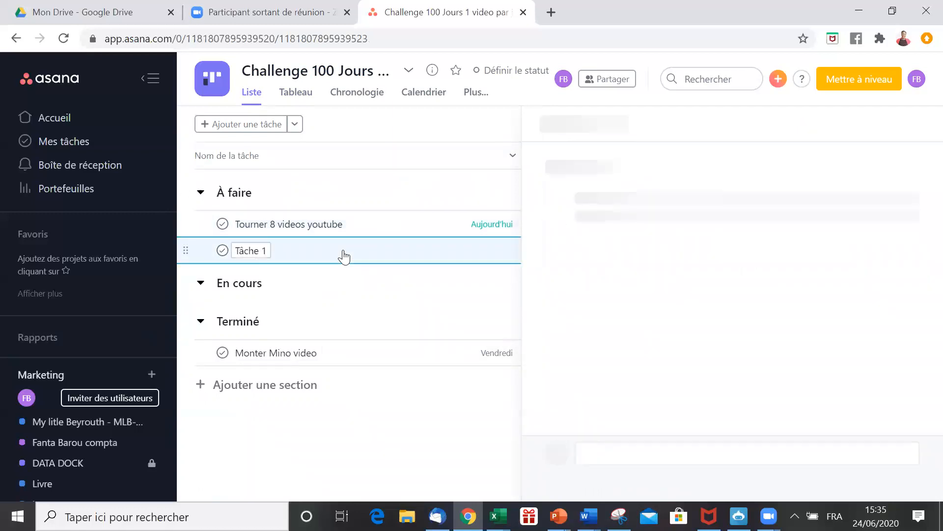
- Post a comment on the Monter Mino video task that greets the recipient, asks "Peux-tu monter les vidéos ?" and ends with "Merci"
{"action": "left_click", "coordinate": [384, 361]}
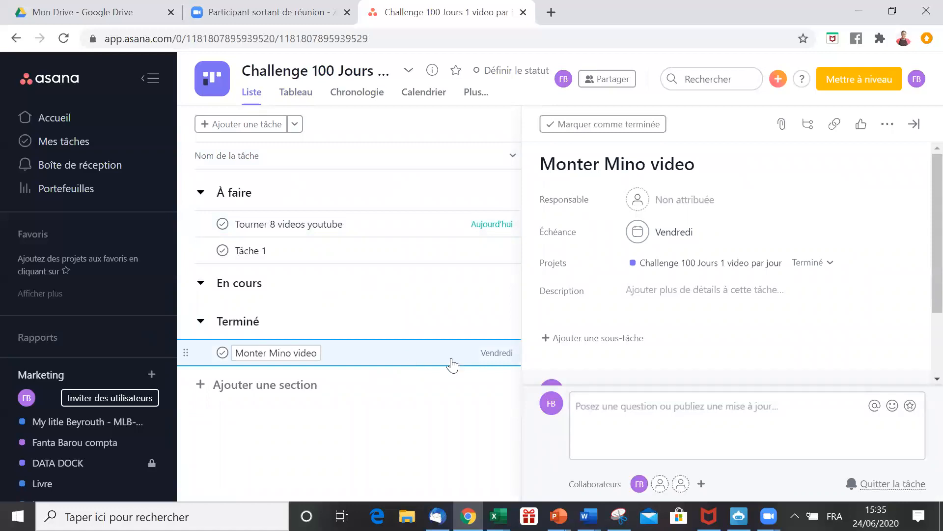
{"action": "left_click", "coordinate": [607, 410]}
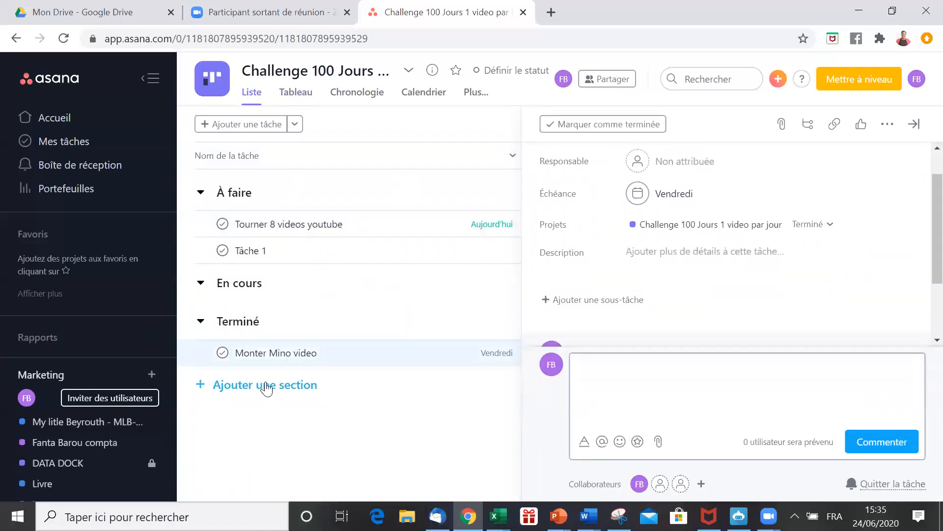
{"action": "type", "text": "Mino,"}
{"action": "key", "text": "Return"}
{"action": "type", "text": "Peu"}
{"action": "type", "text": "x-tu m"}
{"action": "type", "text": "onter les vi"}
{"action": "type", "text": "éos"}
{"action": "key", "text": "BackSpace"}
{"action": "key", "text": "BackSpace"}
{"action": "key", "text": "BackSpace"}
{"action": "type", "text": "d2OS"}
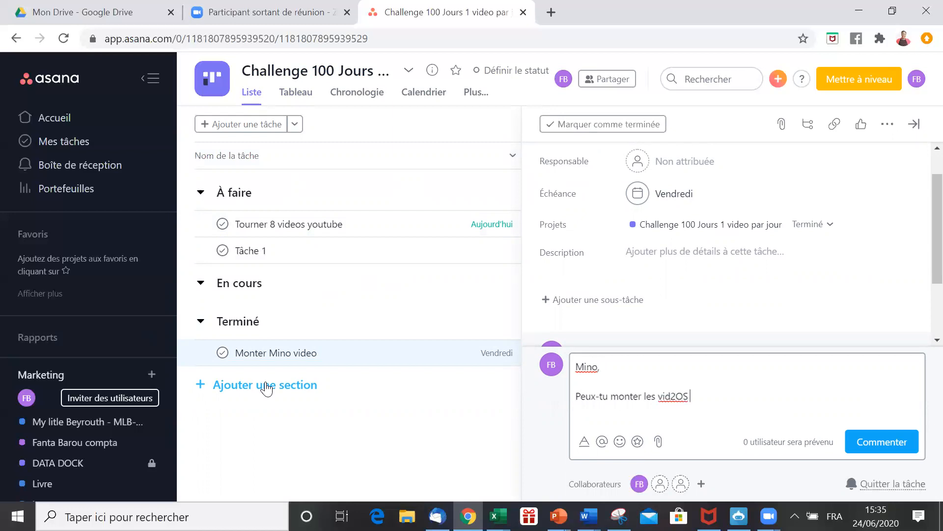
{"action": "key", "text": "BackSpace"}
{"action": "key", "text": "BackSpace"}
{"action": "type", "text": "2"}
{"action": "type", "text": "é"}
{"action": "key", "text": "Return"}
{"action": "type", "text": "Merci"}
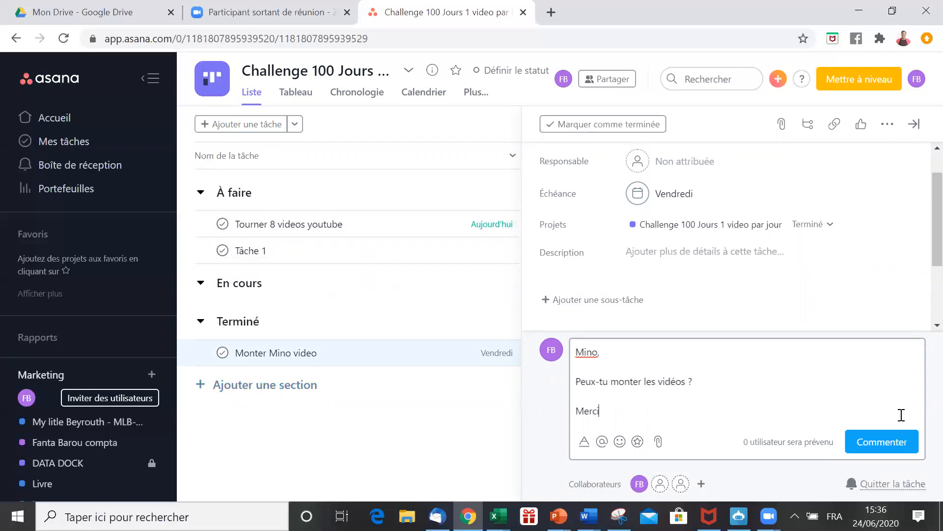
{"action": "left_click", "coordinate": [898, 452]}
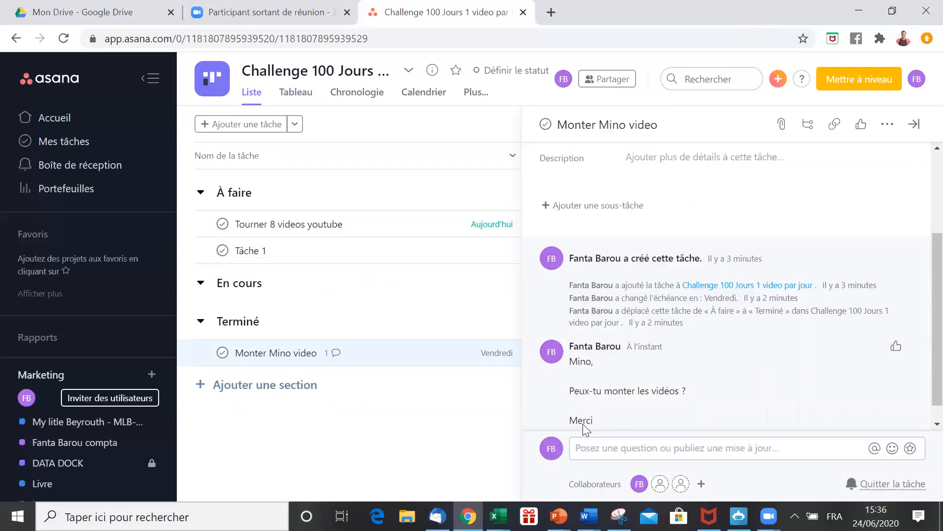
- Review the Monter Mino video task's section options and comment history, and close its details
{"action": "scroll", "coordinate": [582, 423], "scroll_direction": "down", "scroll_amount": 1}
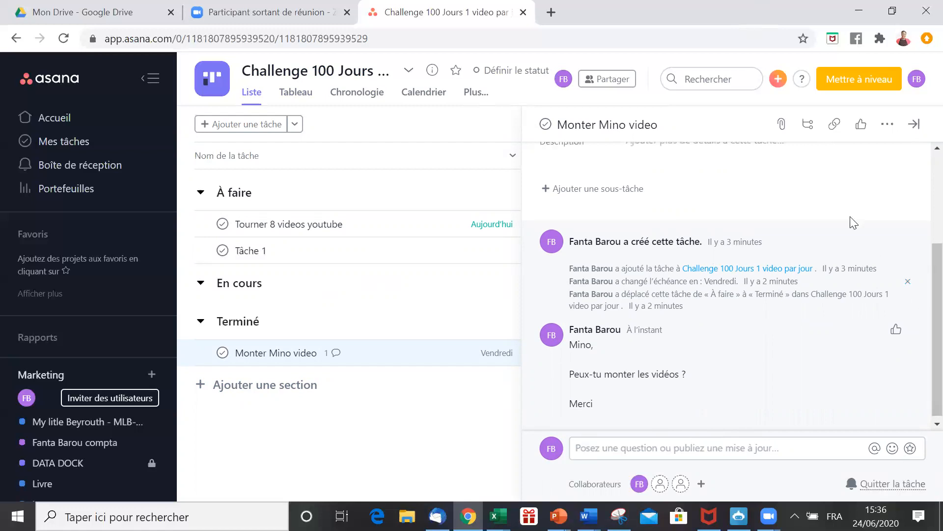
{"action": "scroll", "coordinate": [836, 223], "scroll_direction": "up", "scroll_amount": 3}
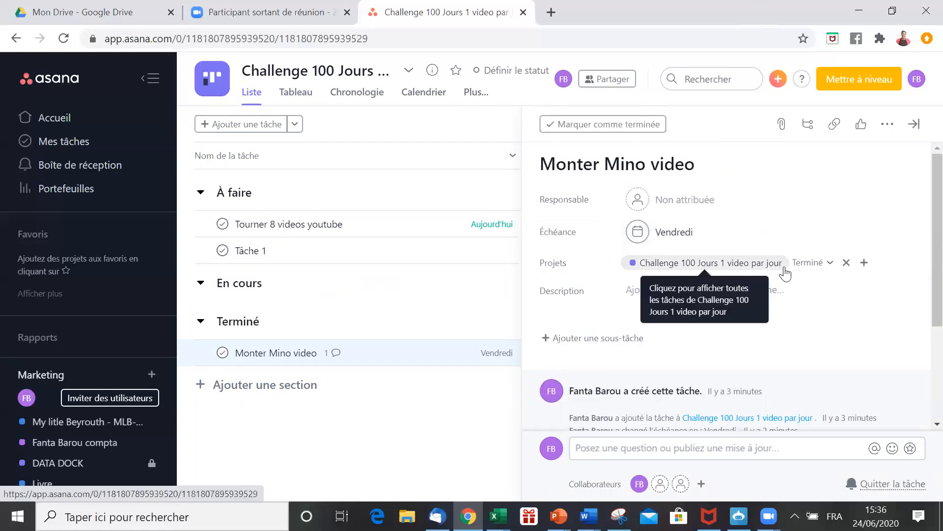
{"action": "left_click", "coordinate": [821, 266]}
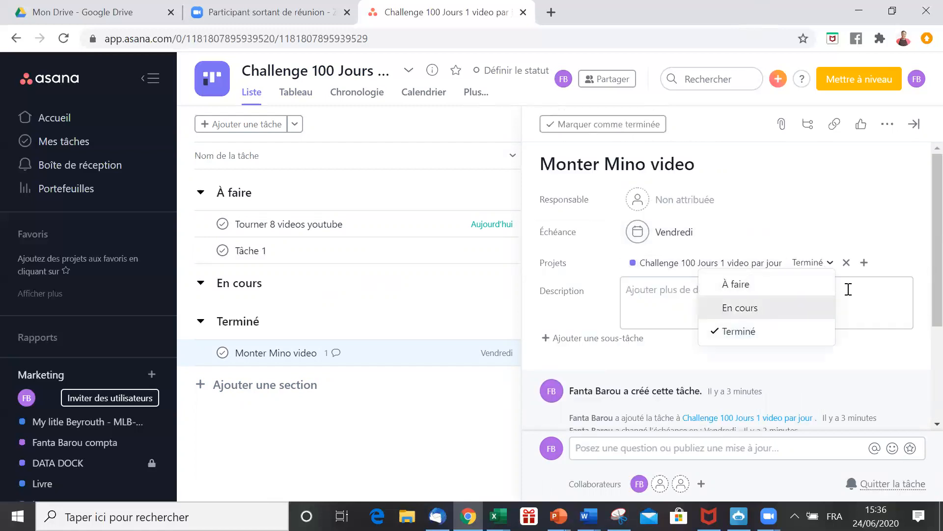
{"action": "left_click", "coordinate": [821, 338]}
{"action": "left_click", "coordinate": [842, 316]}
{"action": "scroll", "coordinate": [803, 339], "scroll_direction": "down", "scroll_amount": 3}
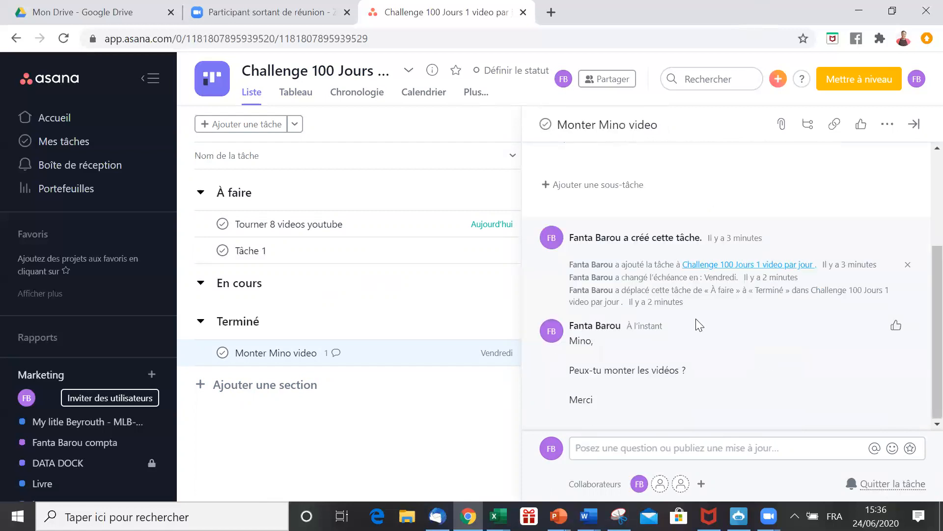
{"action": "left_click", "coordinate": [630, 454]}
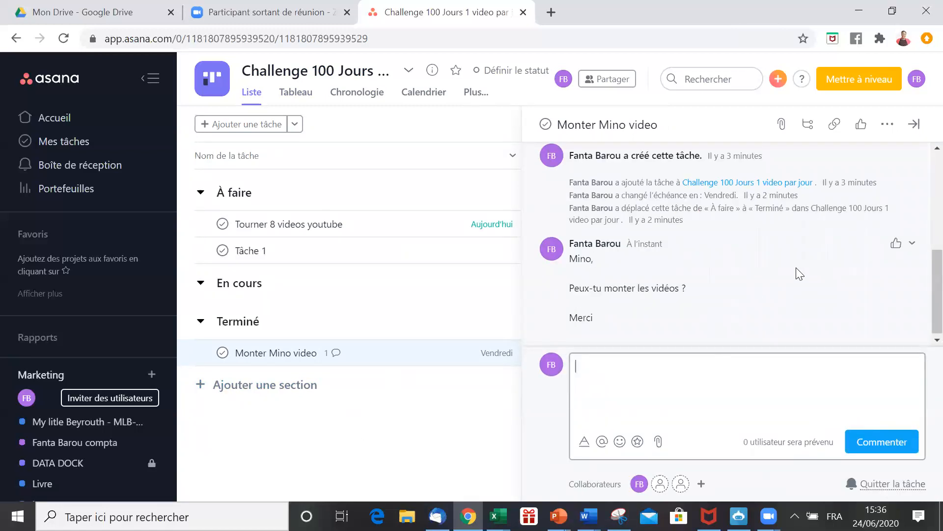
{"action": "left_click", "coordinate": [461, 443]}
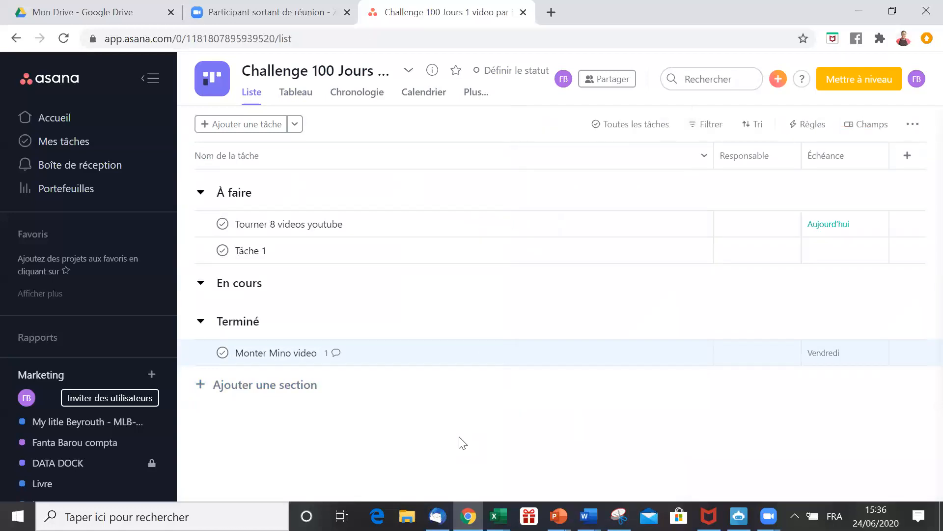